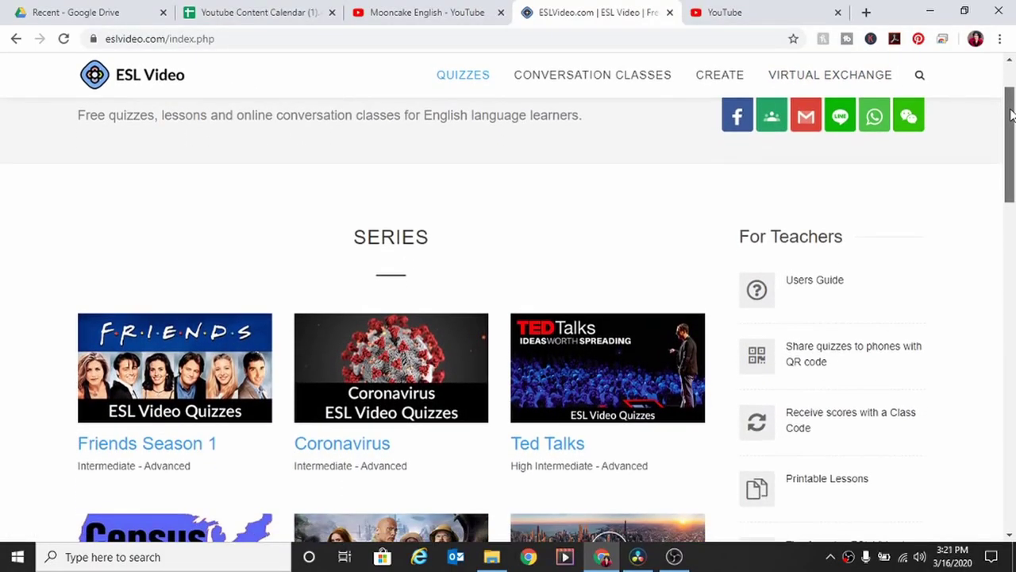
Browse ESL Video's series and low intermediate lessons, and examine the quiz page for "The Present"
left_click_drag(1010, 115, 1011, 266)
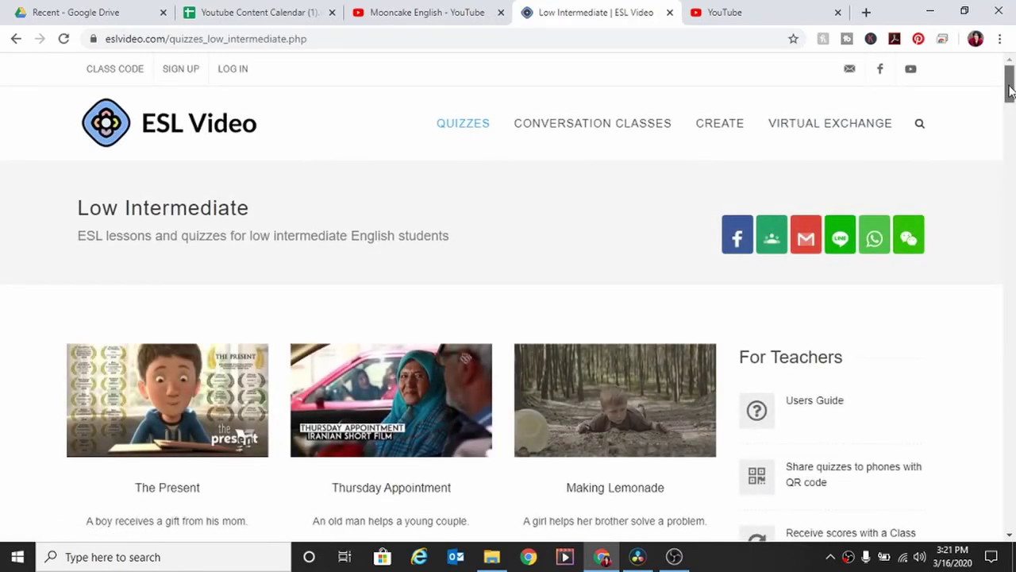
left_click_drag(1010, 90, 1010, 111)
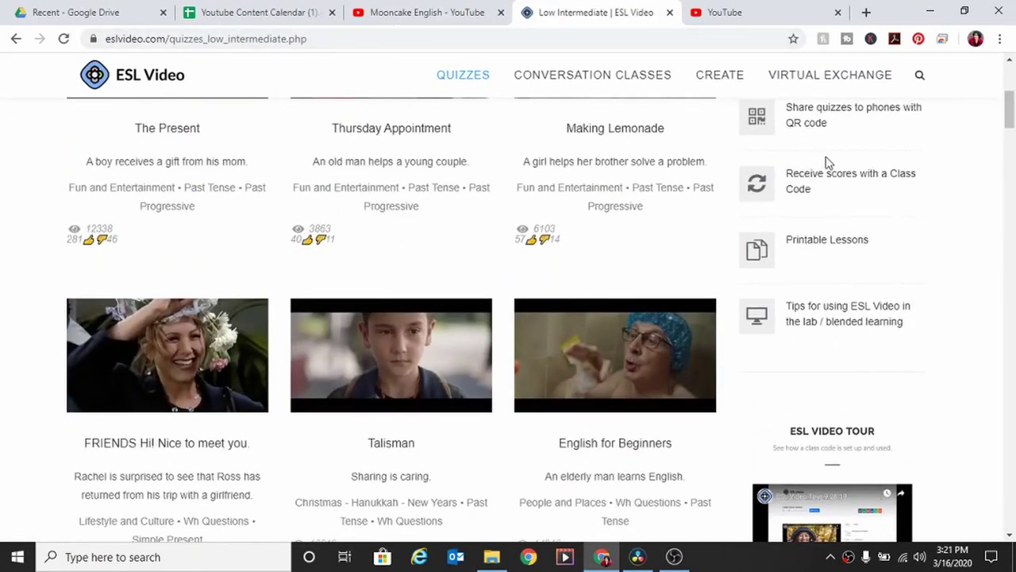
left_click_drag(1010, 117, 1009, 108)
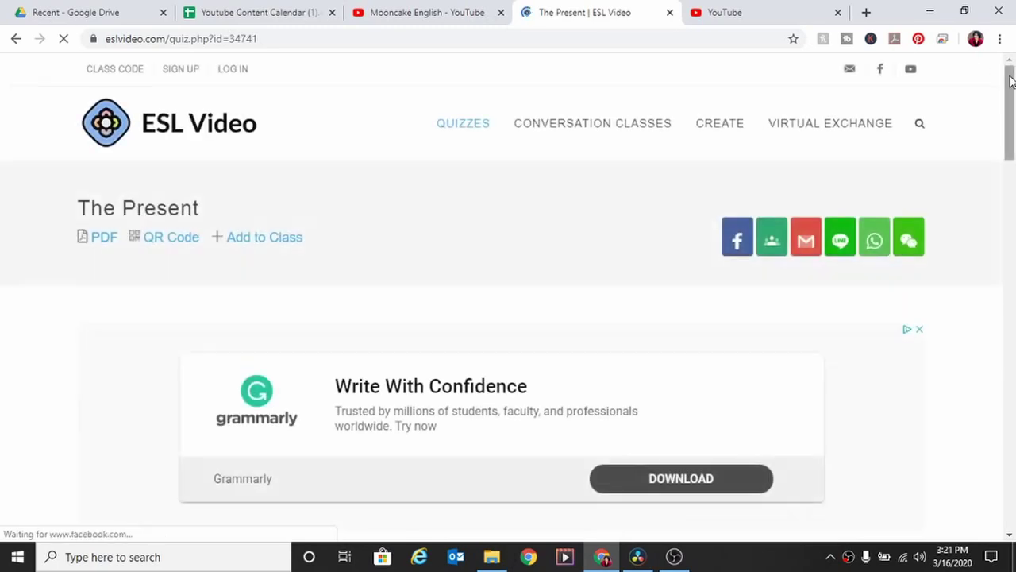
left_click_drag(1010, 79, 1012, 171)
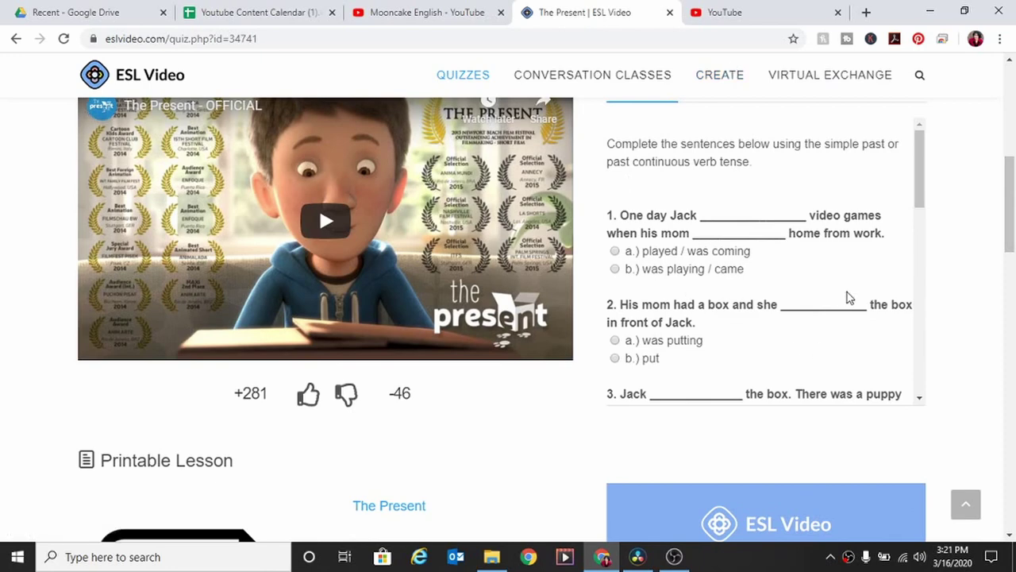
left_click_drag(1014, 194, 993, 119)
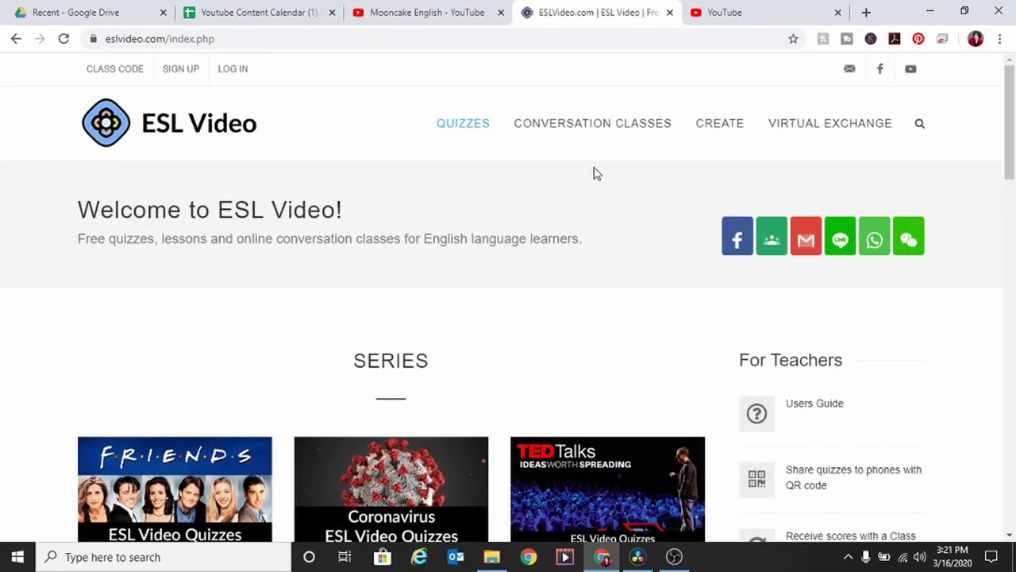
scroll(1008, 186, "down", 3)
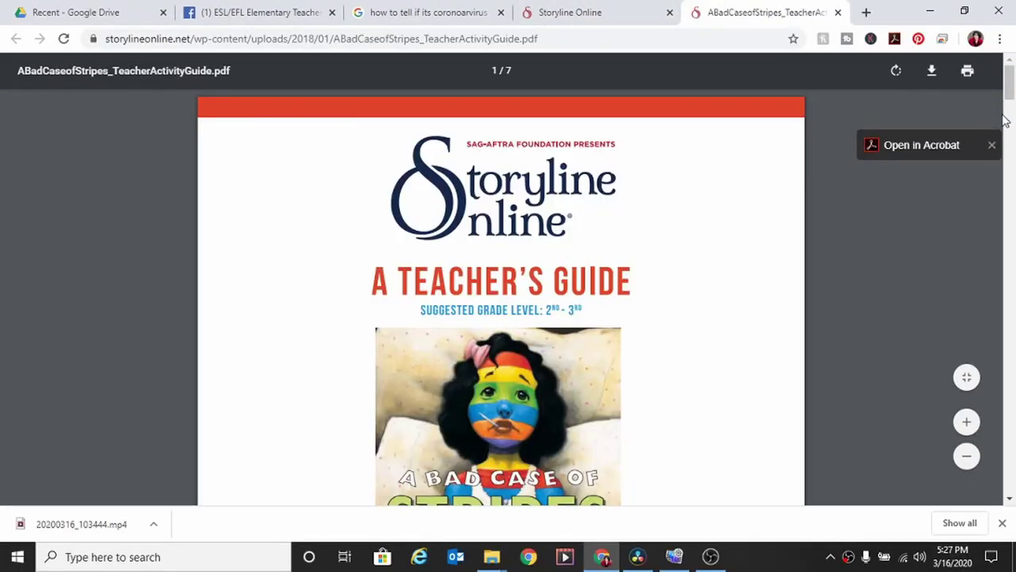
Read through the Storyline Online teacher's guide for "A Bad Case of Stripes" and look over the Storyline Online site
left_click_drag(1011, 87, 1012, 230)
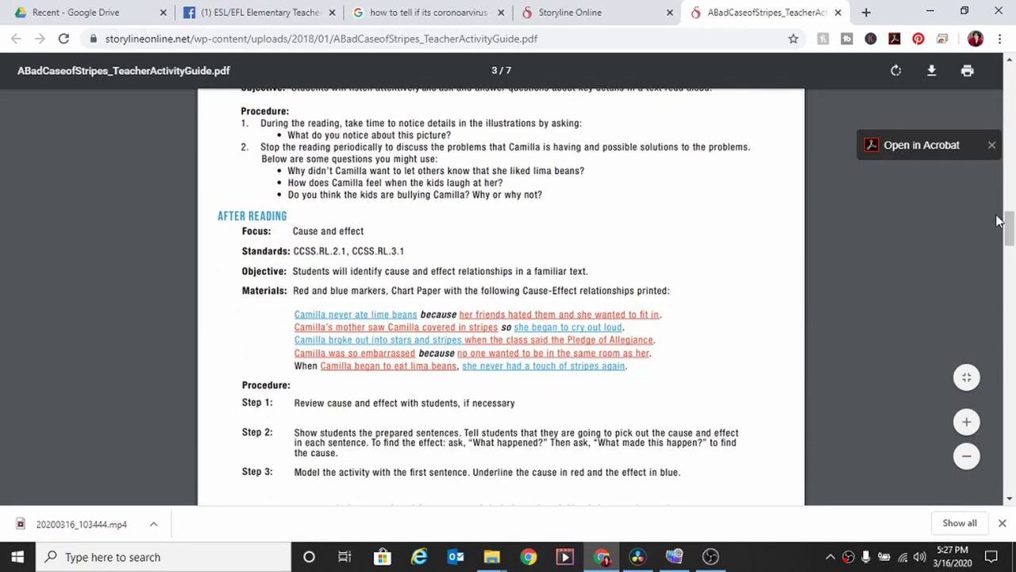
scroll(1013, 230, "down", 6)
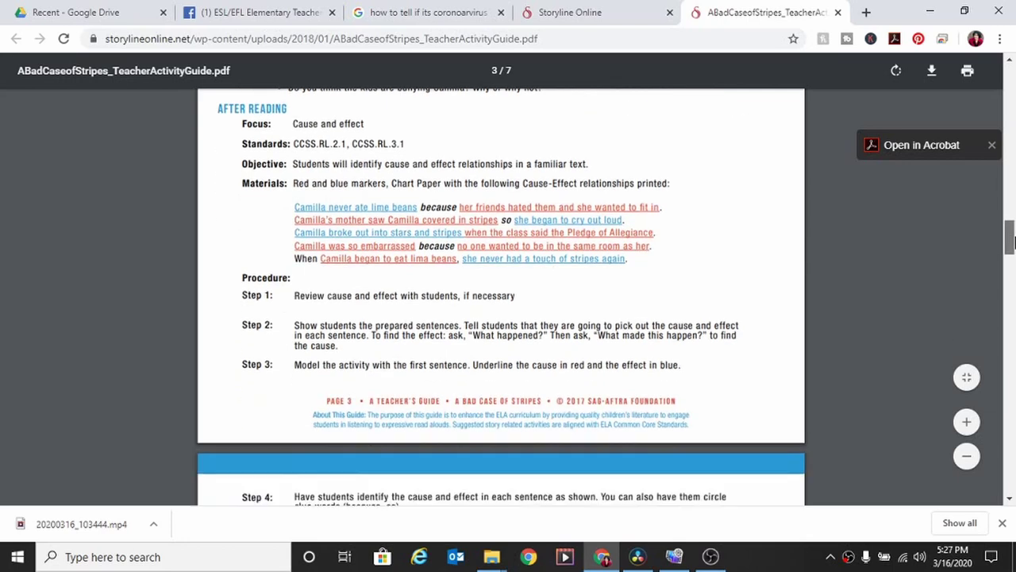
left_click(608, 9)
left_click_drag(1012, 301, 994, 255)
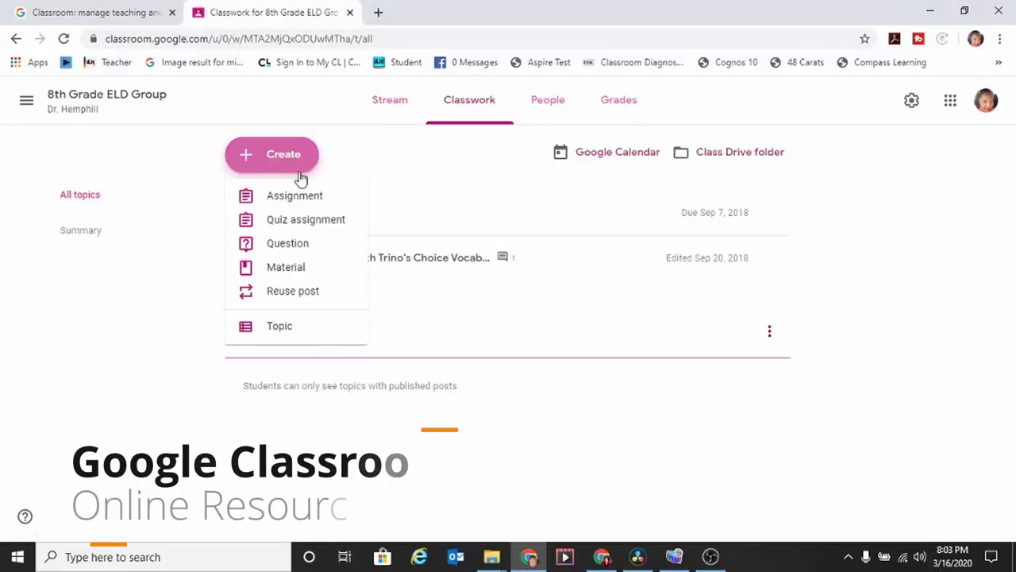
Create a new Google Classroom assignment titled "Monday Assignment" for the 8th Grade ELD Group
left_click(295, 196)
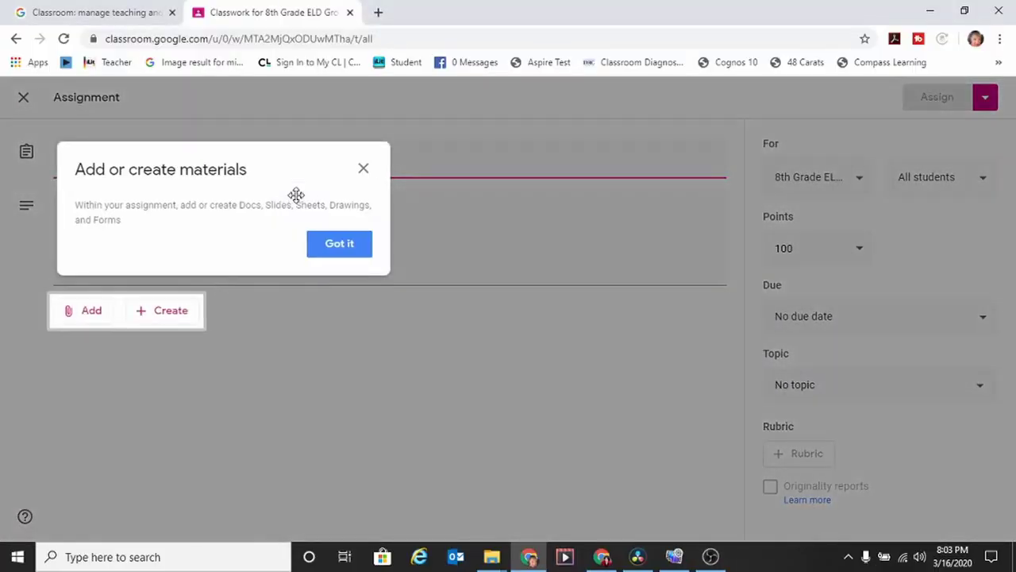
left_click(336, 240)
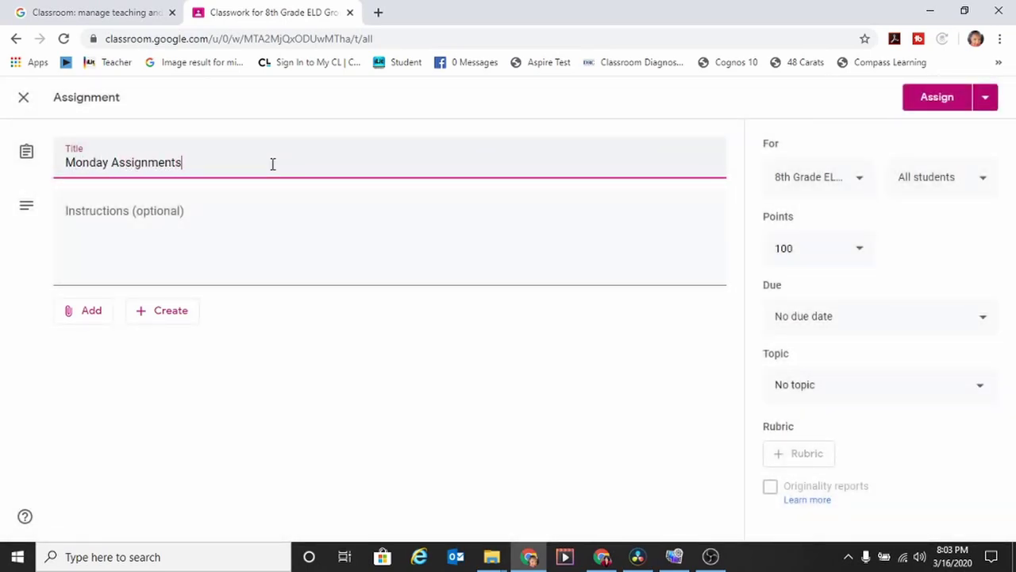
key("BackSpace")
key("Return")
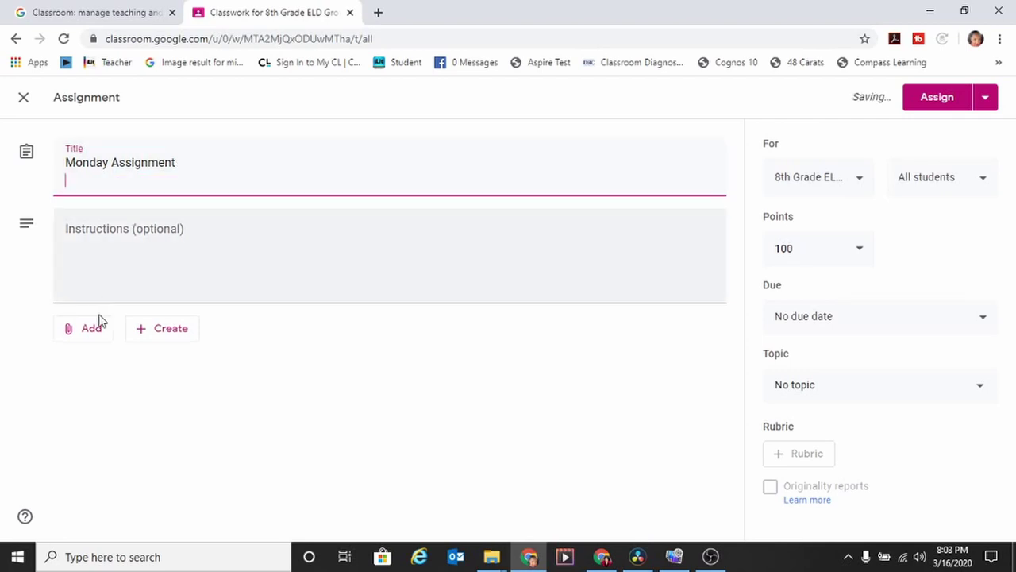
Check the attachment sources available for the Monday assignment and leave it as a draft
left_click(92, 328)
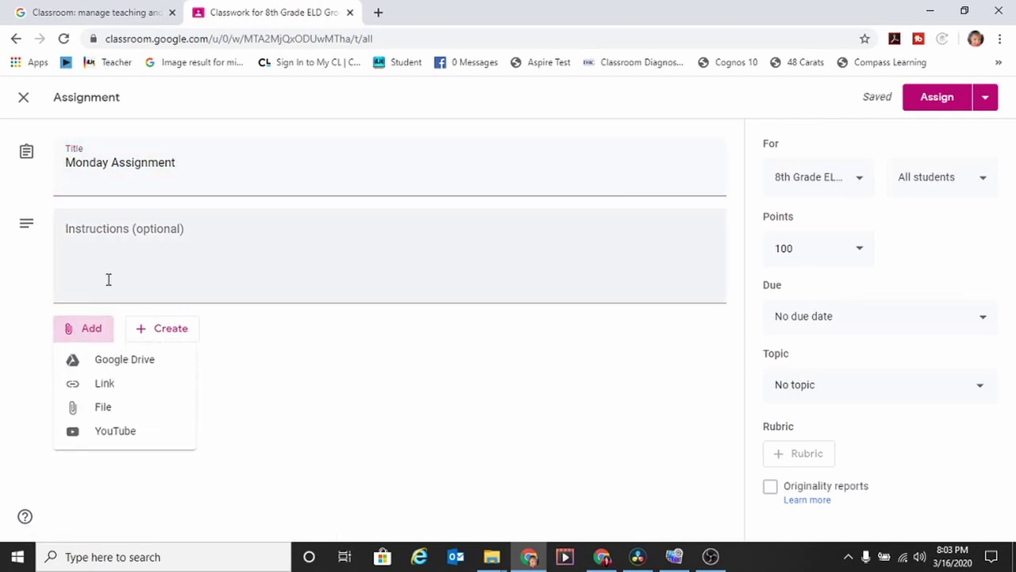
left_click(95, 333)
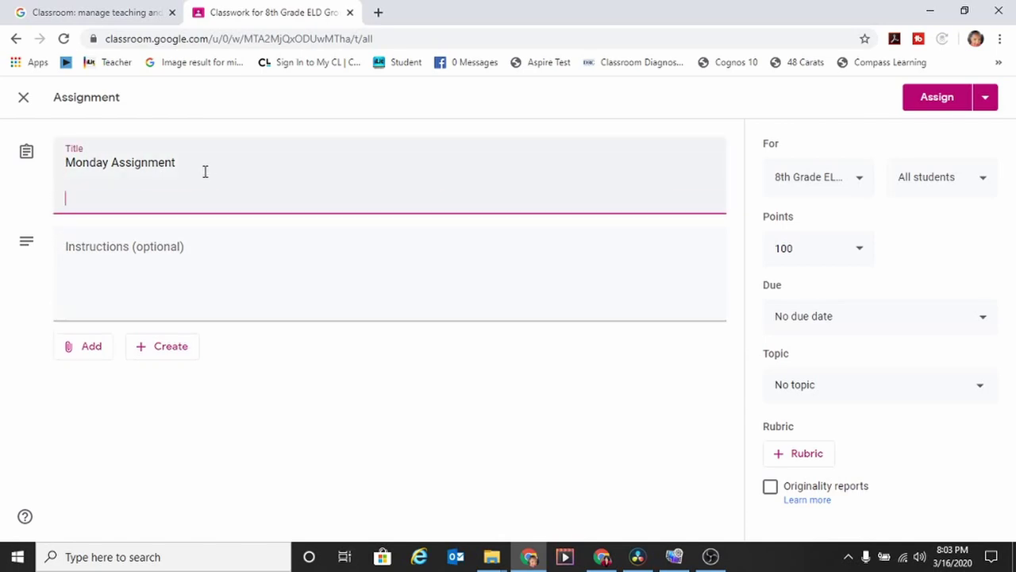
left_click(260, 256)
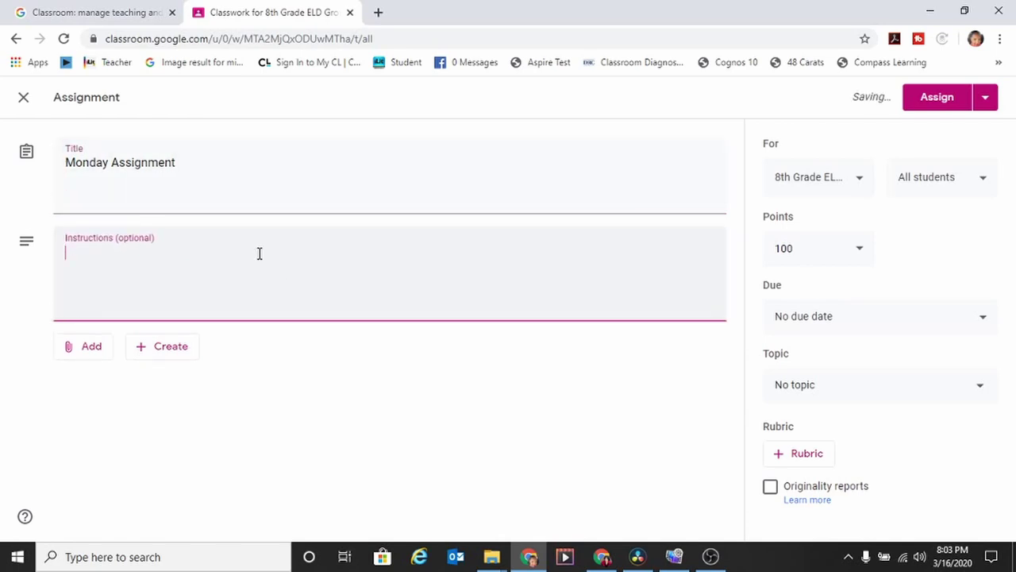
left_click(25, 97)
Start another classwork assignment and title it "Tuesday Assignments"
left_click(266, 166)
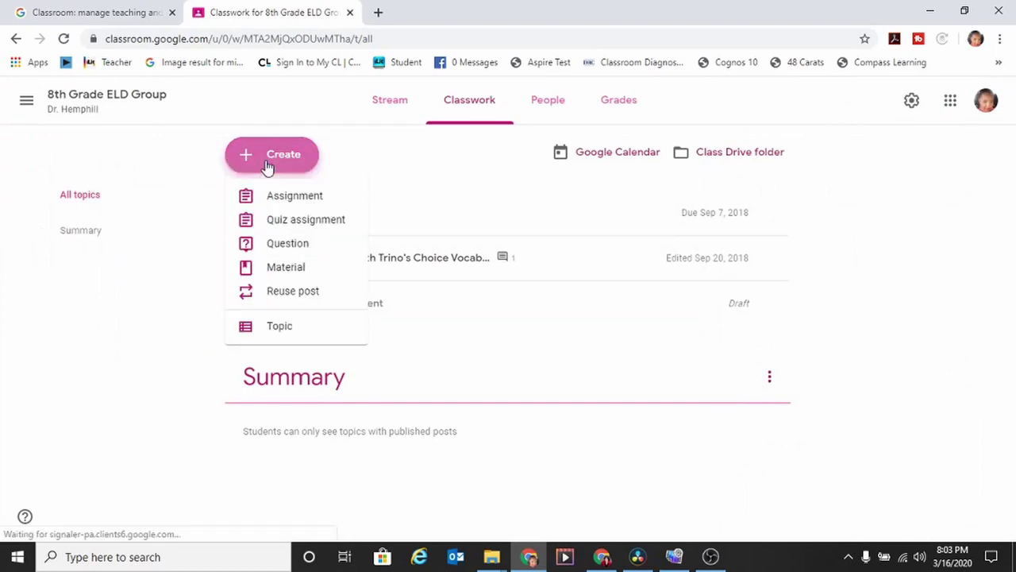
left_click(282, 198)
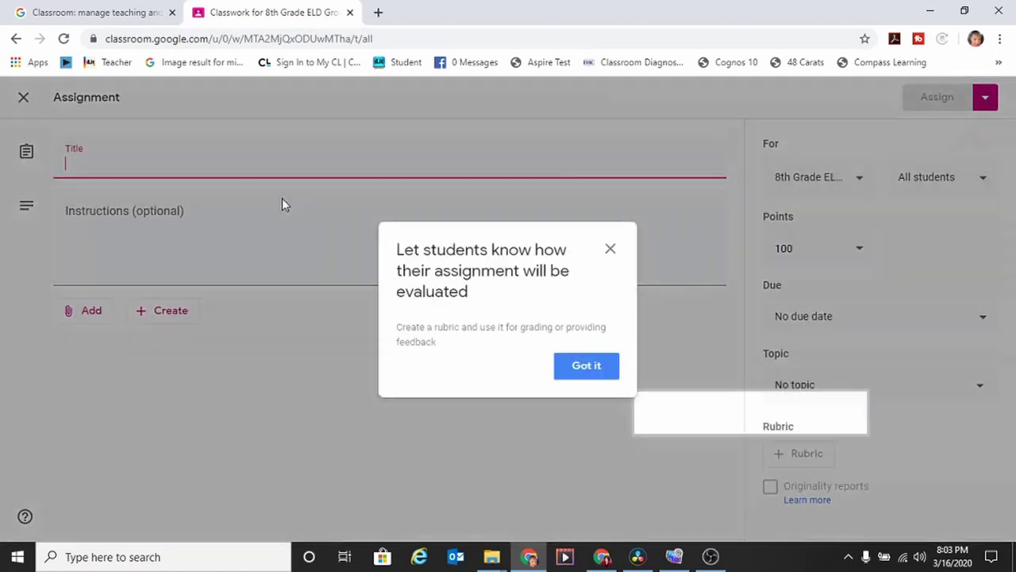
type("Tuesday Assignments")
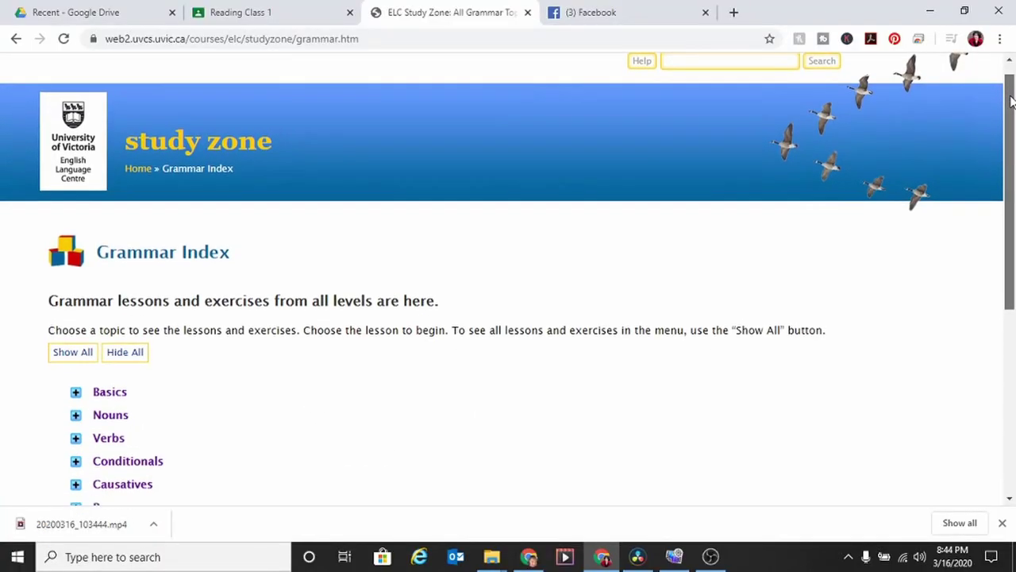
Look over the Study Zone grammar index, search Google for "elc study zone", and open the ELC Study Zone home page
left_click_drag(1011, 100, 1013, 197)
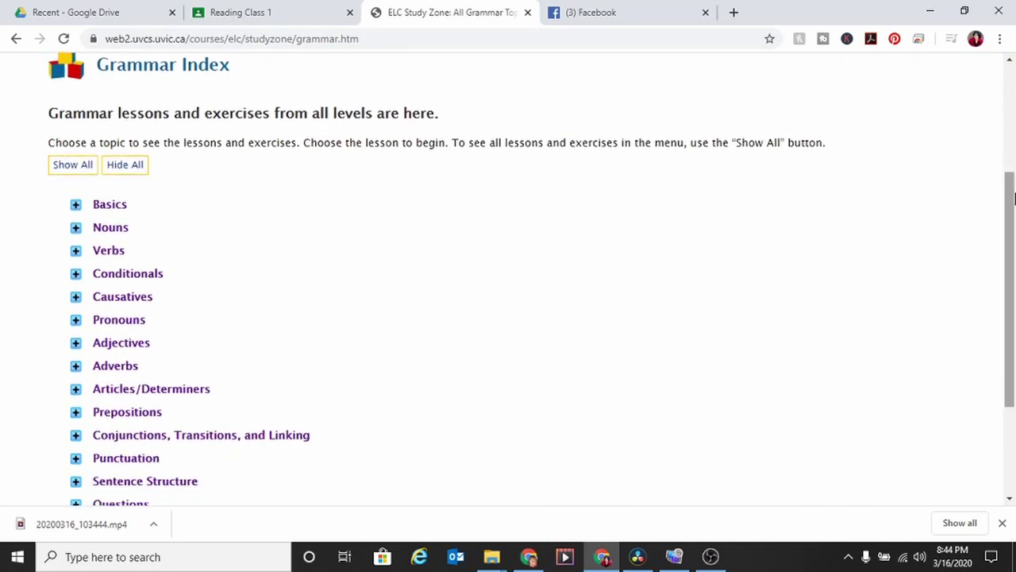
left_click(384, 35)
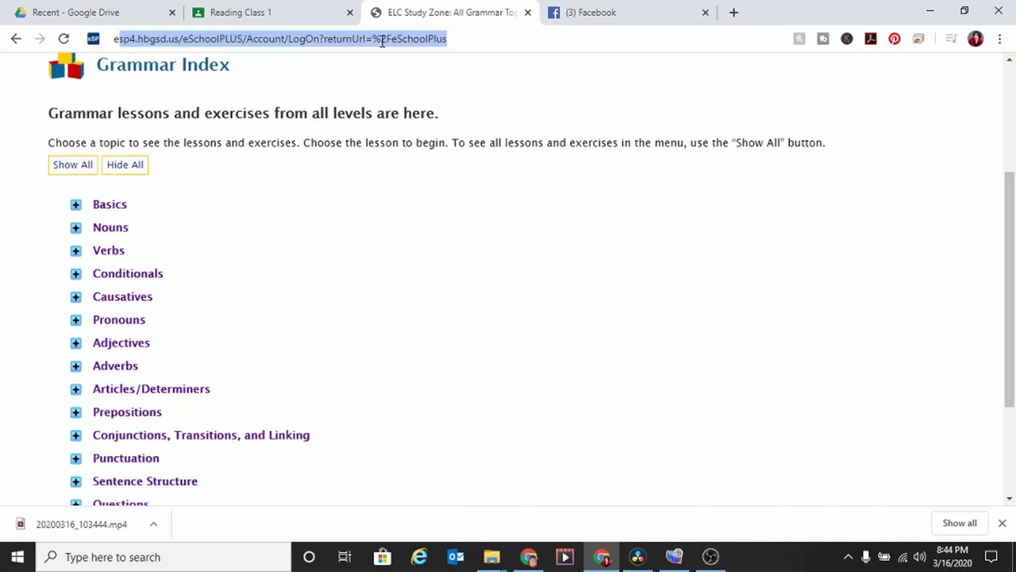
type("elc study zo")
key("Return")
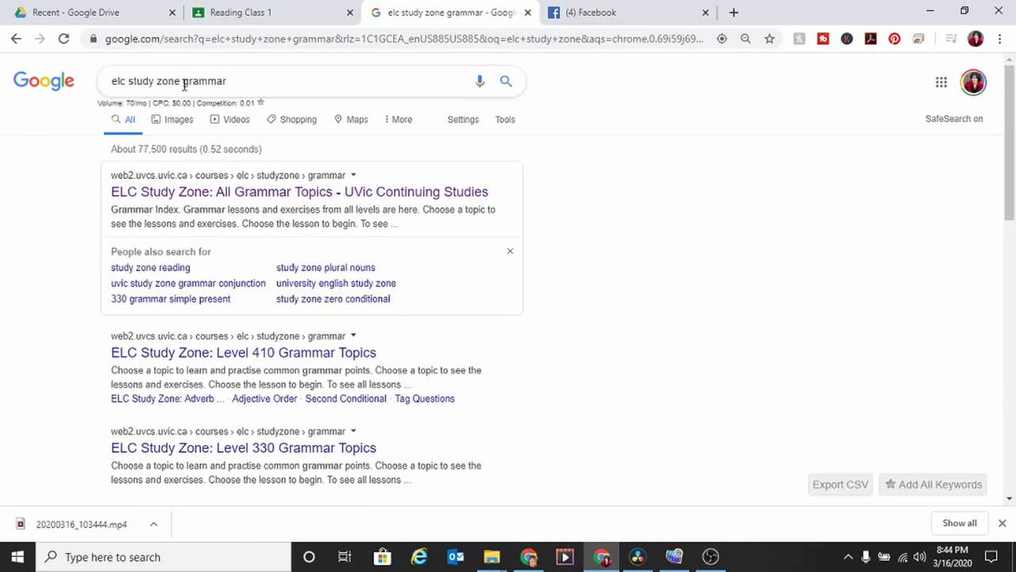
double_click(185, 82)
key("BackSpace")
key("Return")
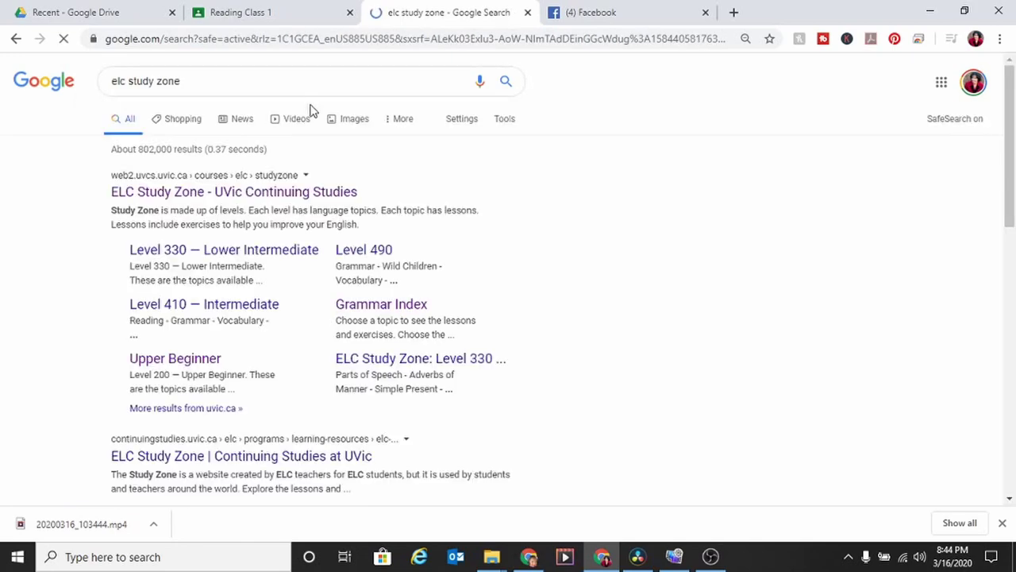
left_click(211, 193)
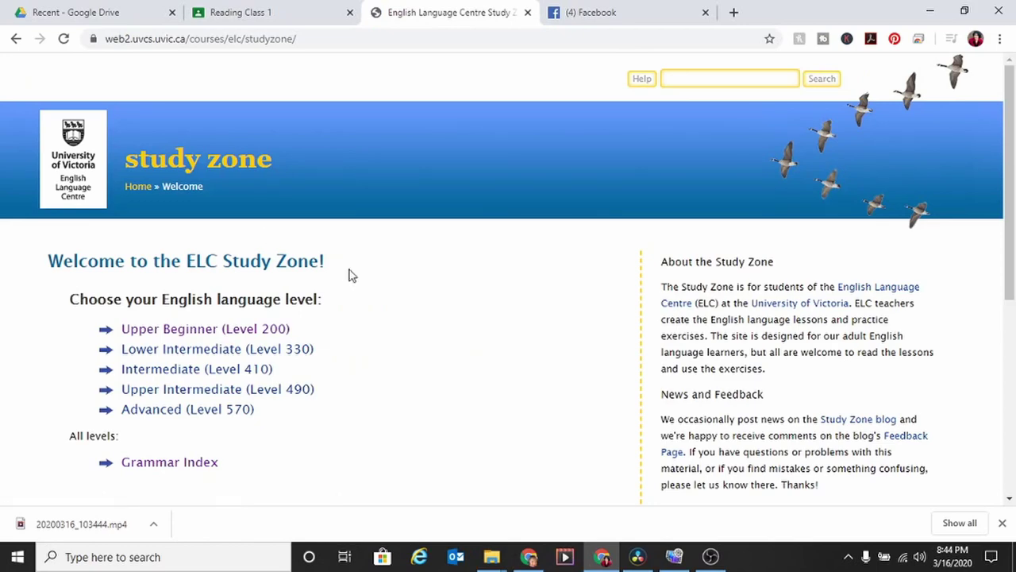
Open the Lower Intermediate (Level 330) section and view its grammar topics
left_click_drag(1009, 162, 1013, 230)
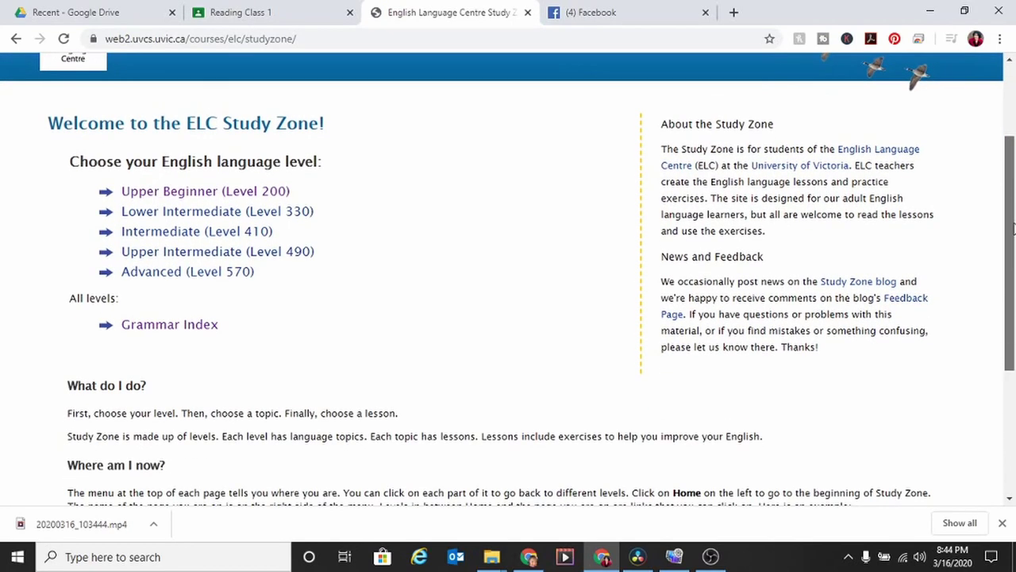
left_click(240, 213)
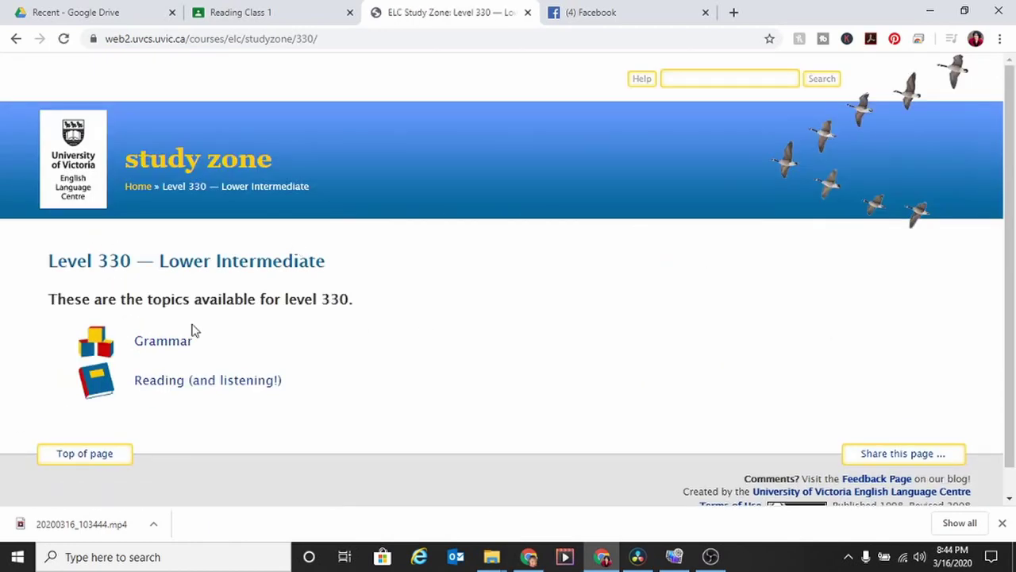
left_click(171, 343)
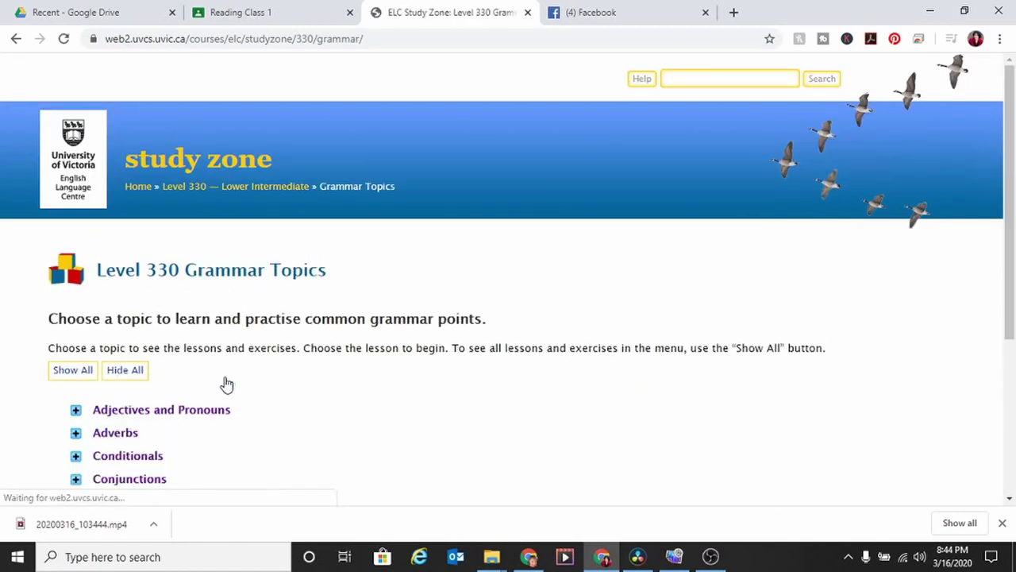
left_click_drag(1007, 168, 992, 276)
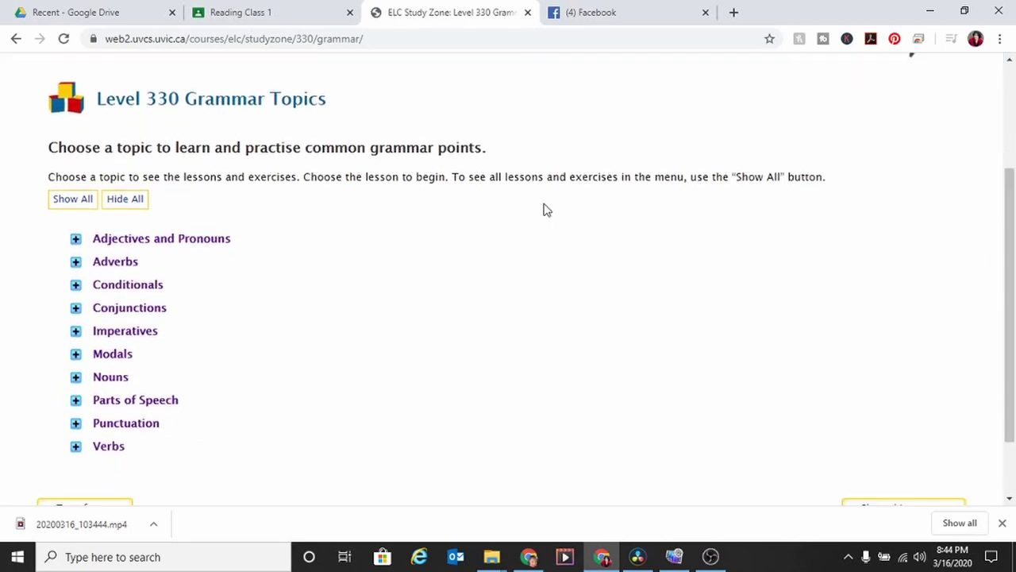
Open the Comparatives and Superlatives lesson under Adjectives and Pronouns and read through it
left_click(131, 240)
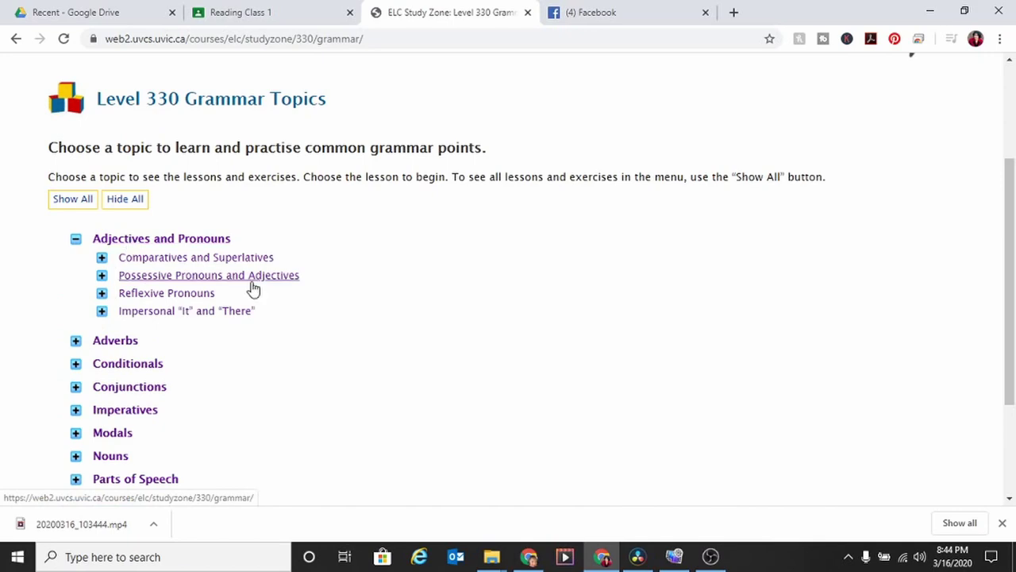
left_click(234, 258)
left_click(150, 274)
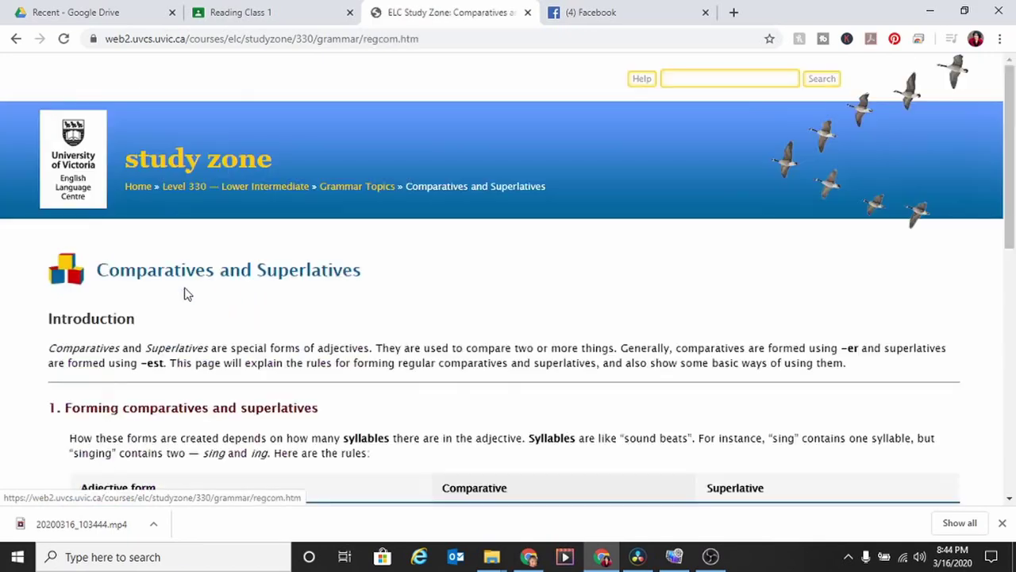
left_click_drag(1007, 103, 1013, 357)
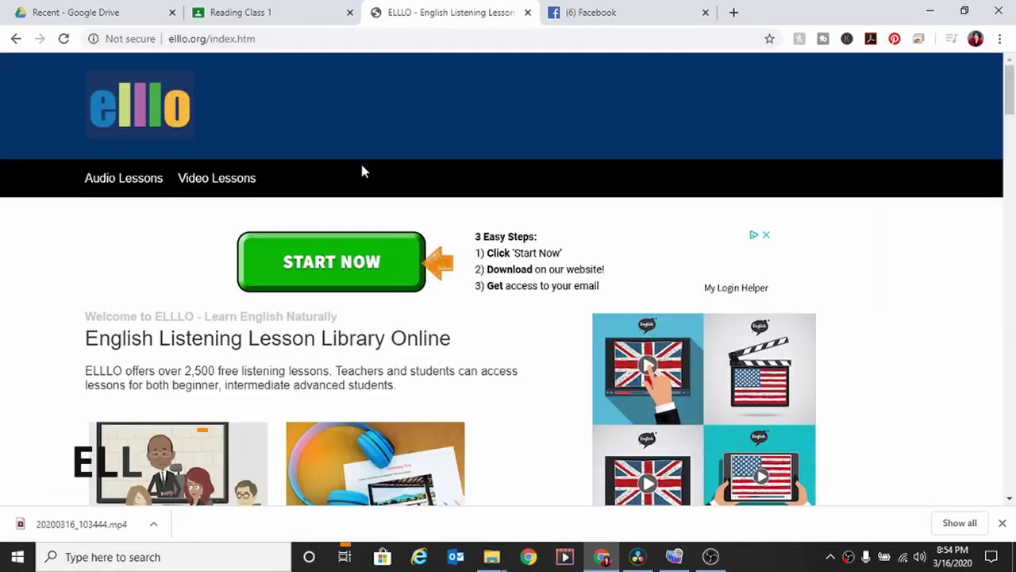
Browse the ELLLO home page and examine the One Minute English video lesson on families pooling money
left_click_drag(1014, 97, 1014, 224)
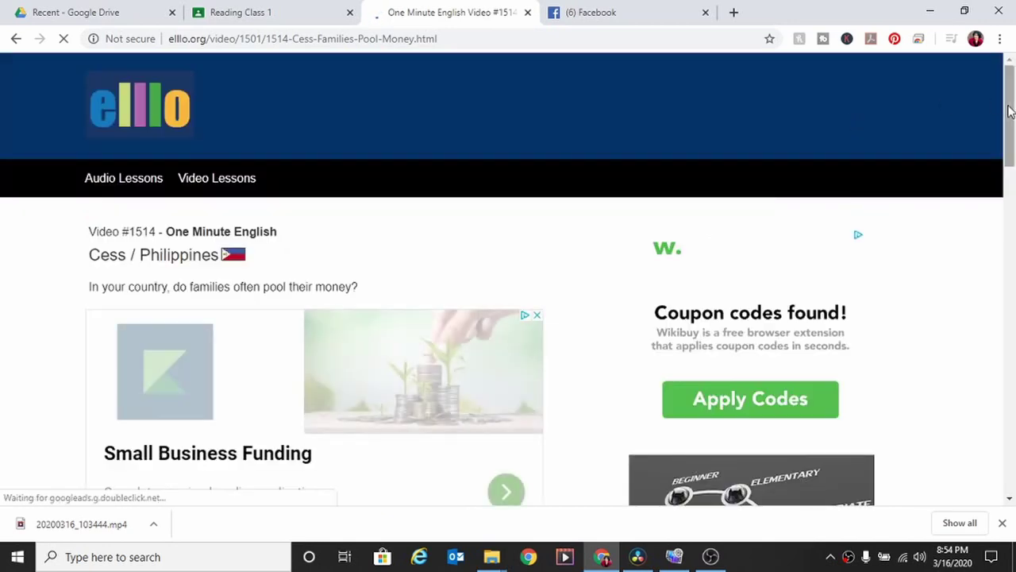
left_click_drag(1009, 109, 1014, 267)
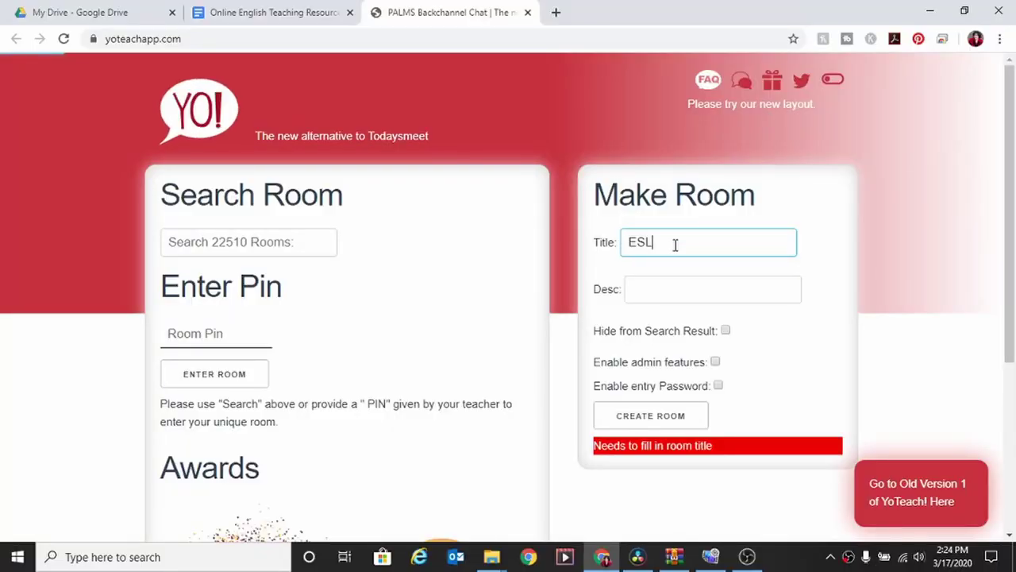
Create a YoTeach chat room titled "ESL Study Chat" and submit the teacher's nickname
type("Study Chat")
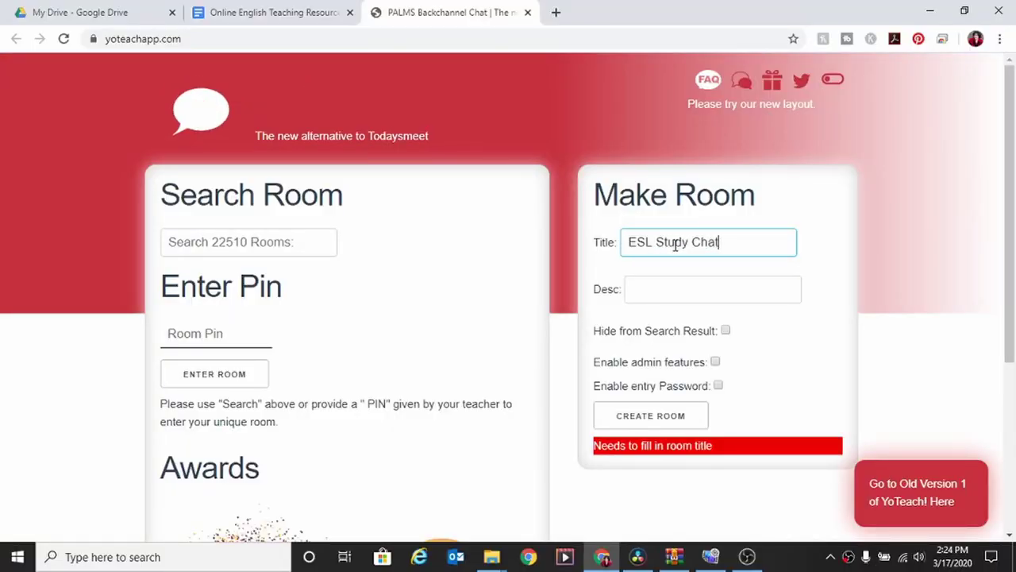
key("Tab")
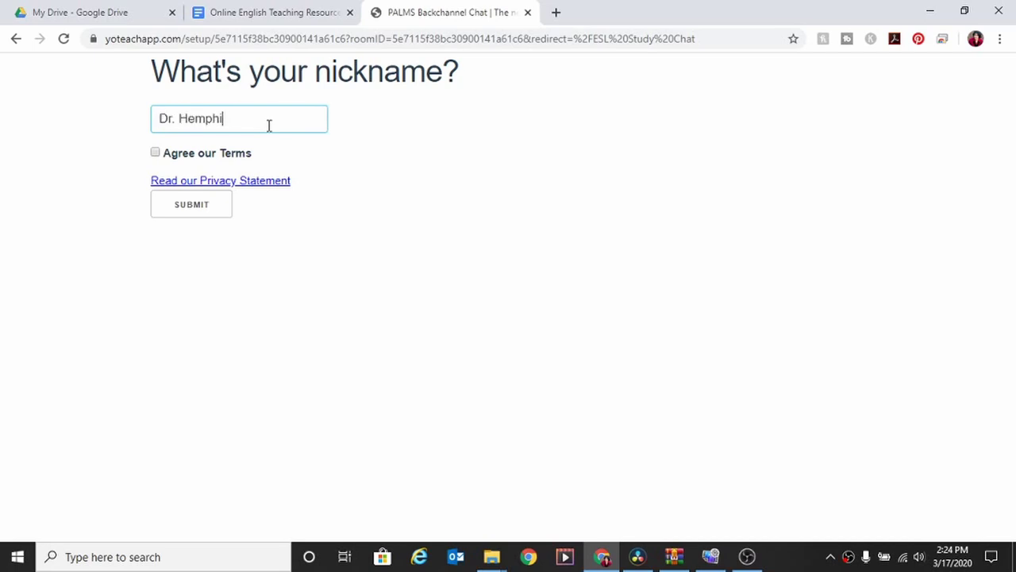
left_click(184, 200)
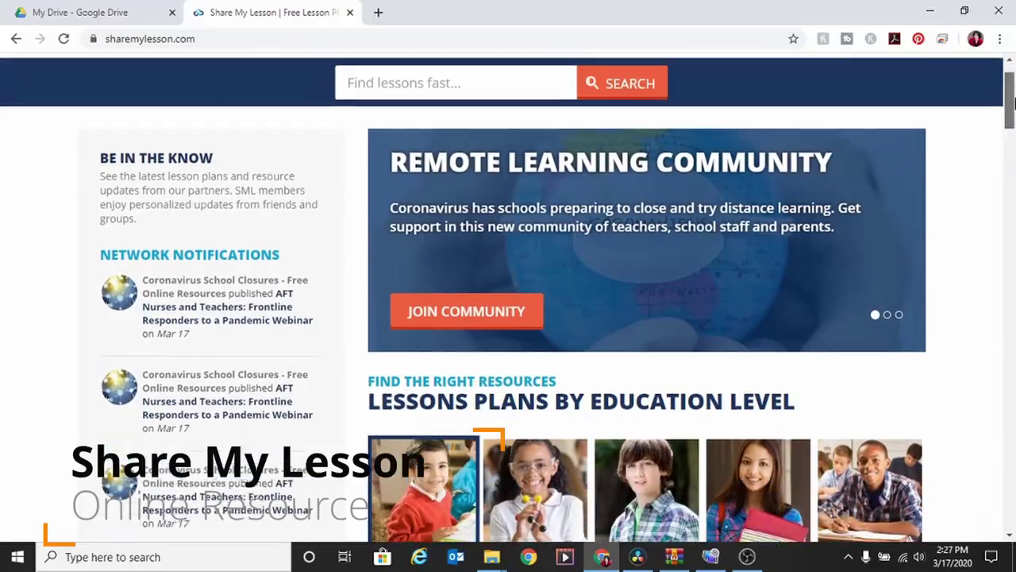
Look over the Share My Lesson home page, its Partners page and the English Language Learners (ELL) resources collection
left_click_drag(1010, 97, 1014, 220)
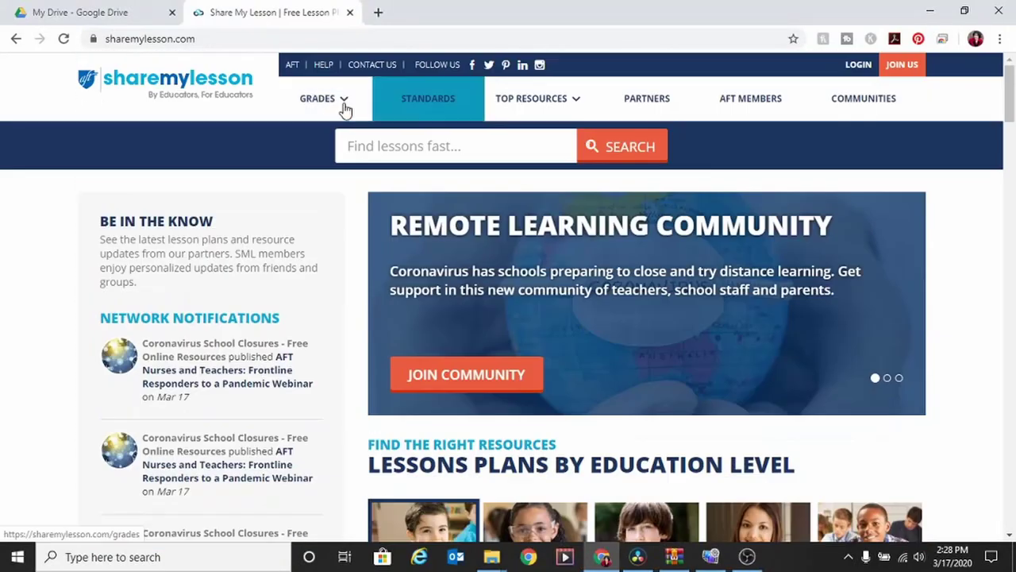
mouse_move(334, 107)
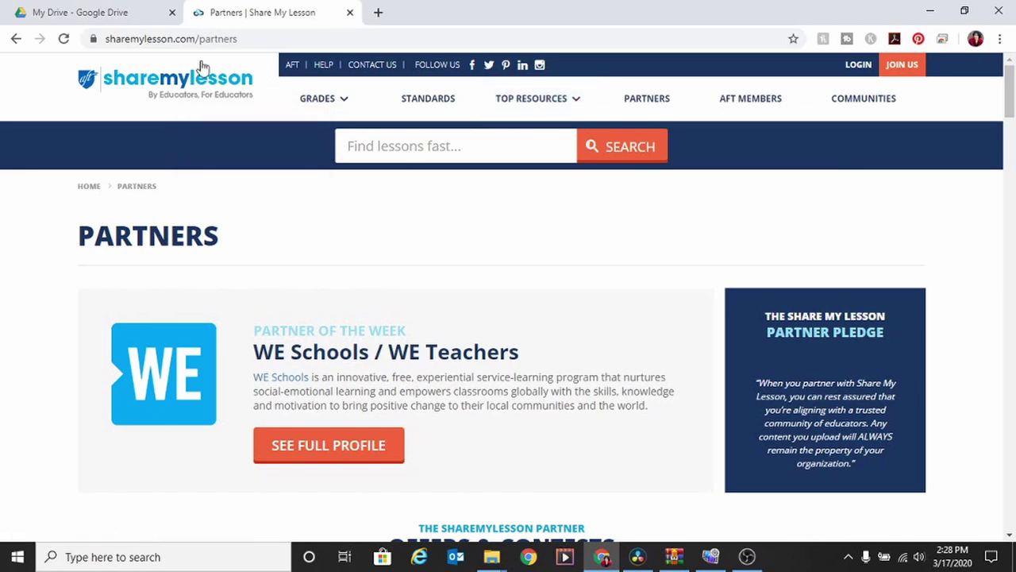
left_click(185, 81)
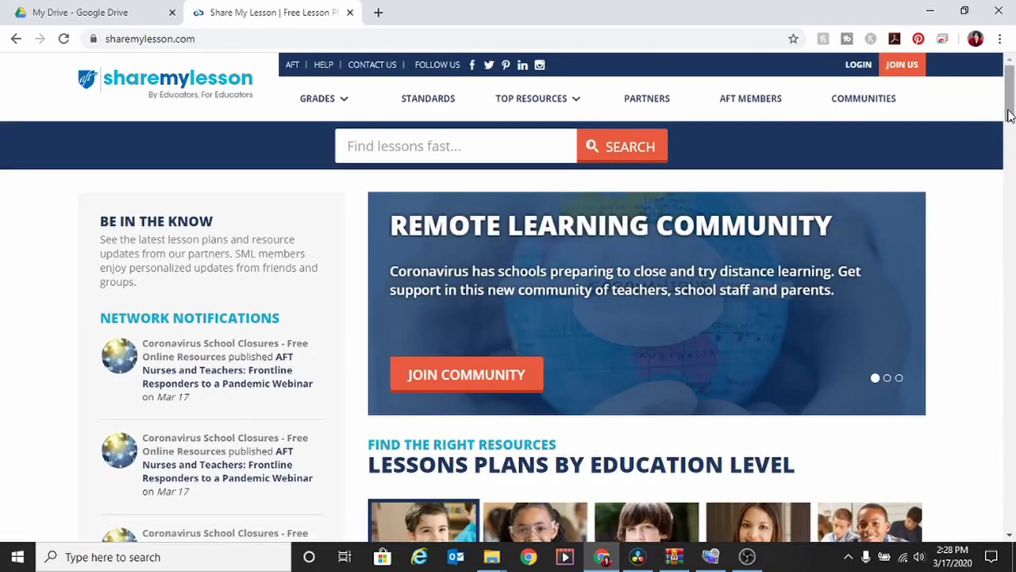
left_click_drag(1009, 115, 1012, 196)
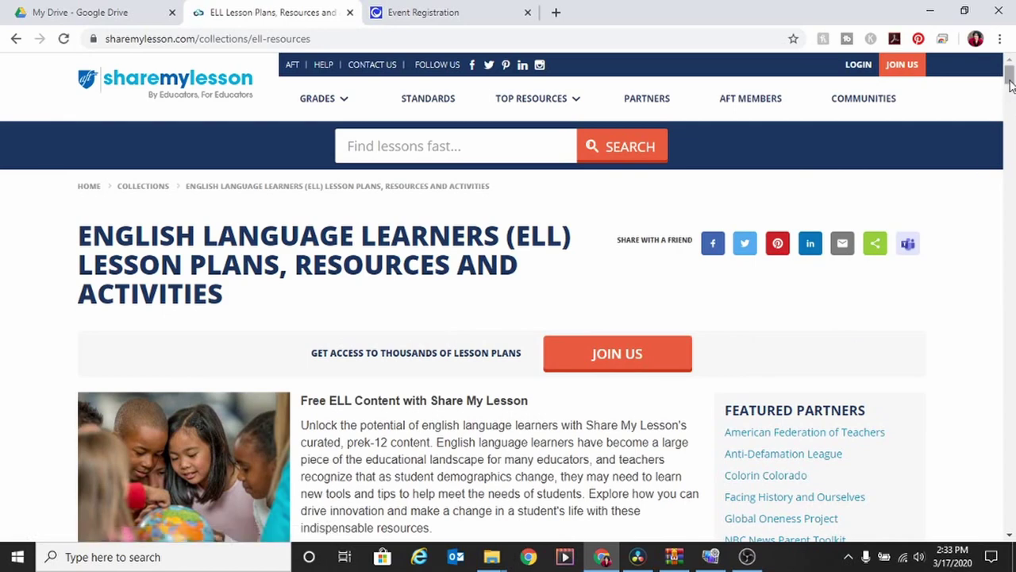
left_click_drag(1009, 78, 1010, 97)
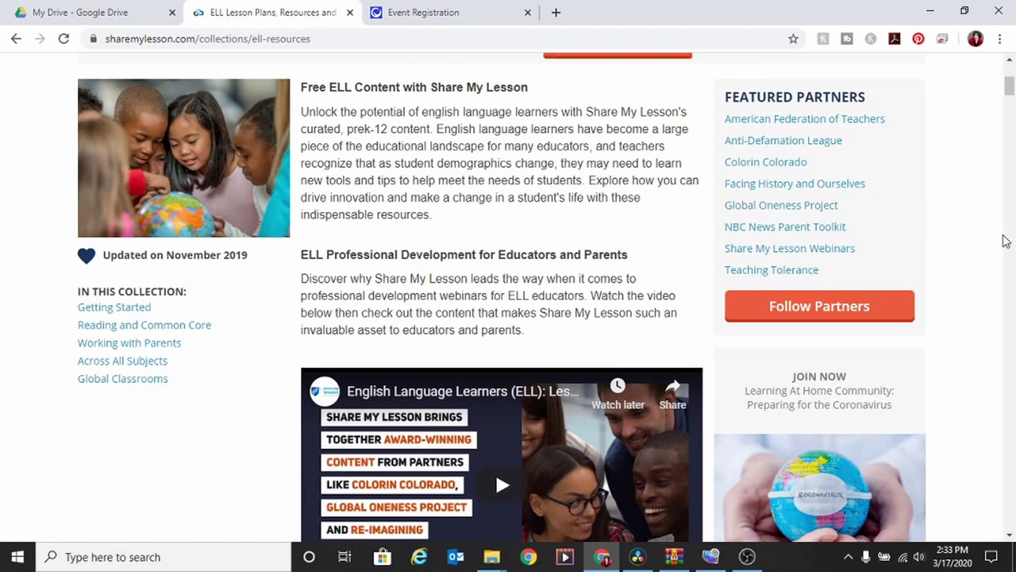
Return to the Elementary (Grades 3-5) lesson plans and view the "Persuasive Writing Frame - Save the Rainforests" resource
key("alt+Left")
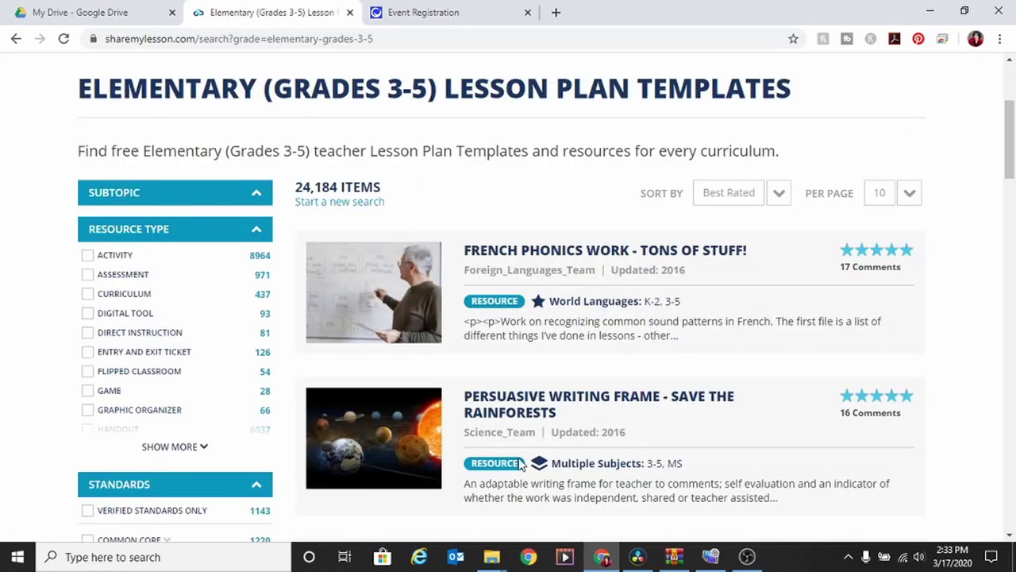
left_click(627, 419)
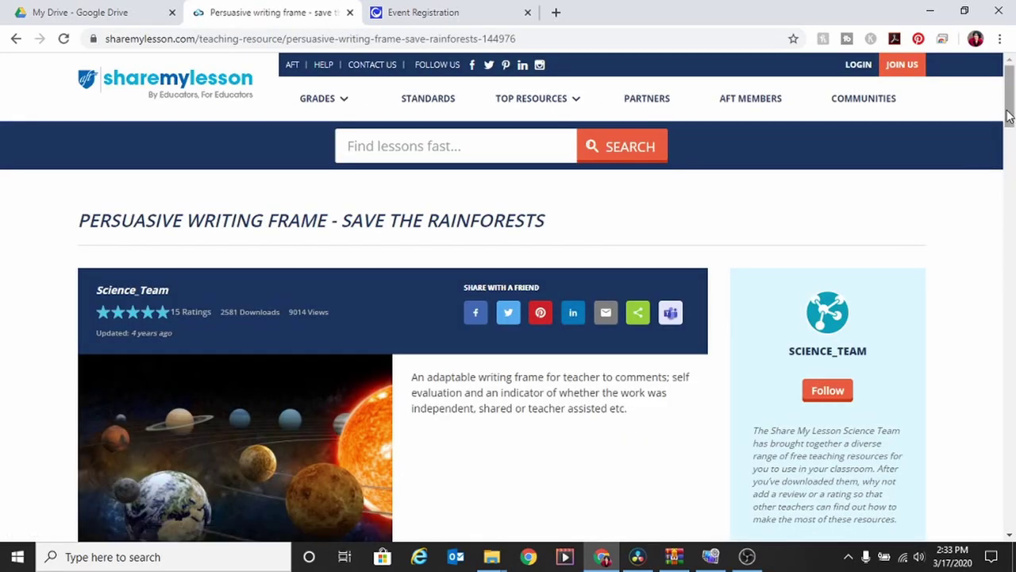
left_click_drag(1008, 115, 1009, 172)
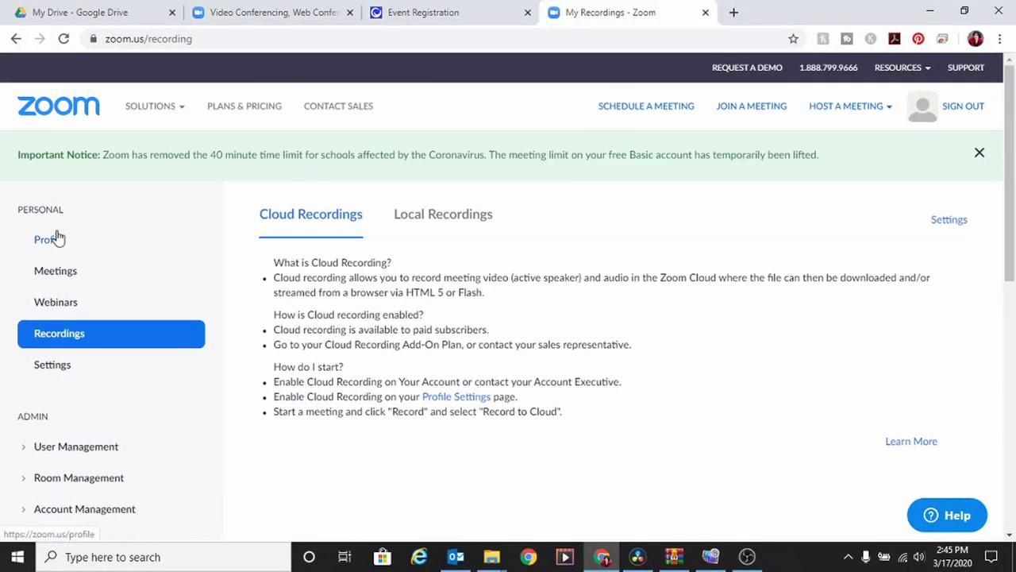
Go to the Meetings section of the Zoom account and enter a topic for a newly scheduled meeting
left_click(56, 273)
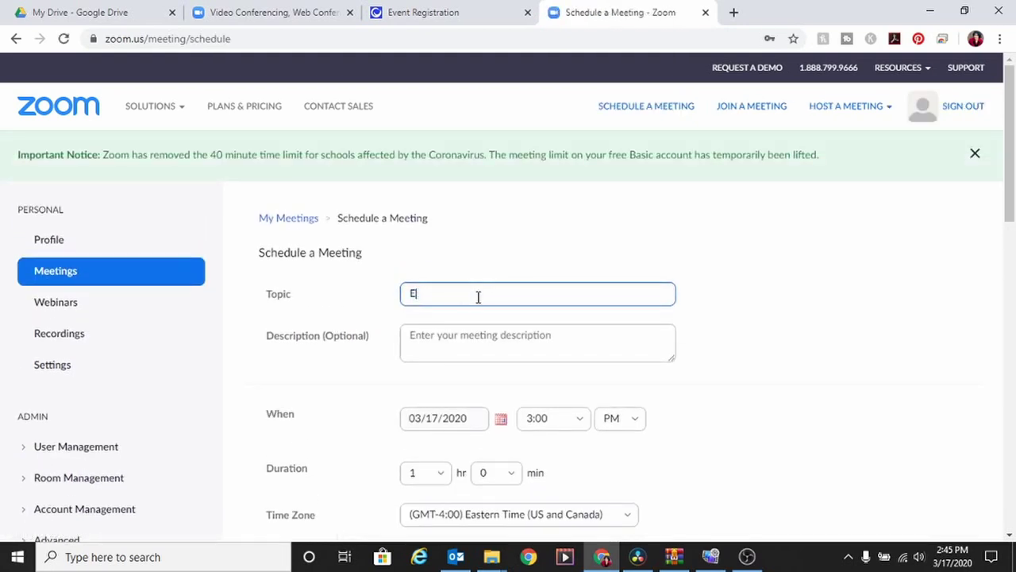
key("Tab")
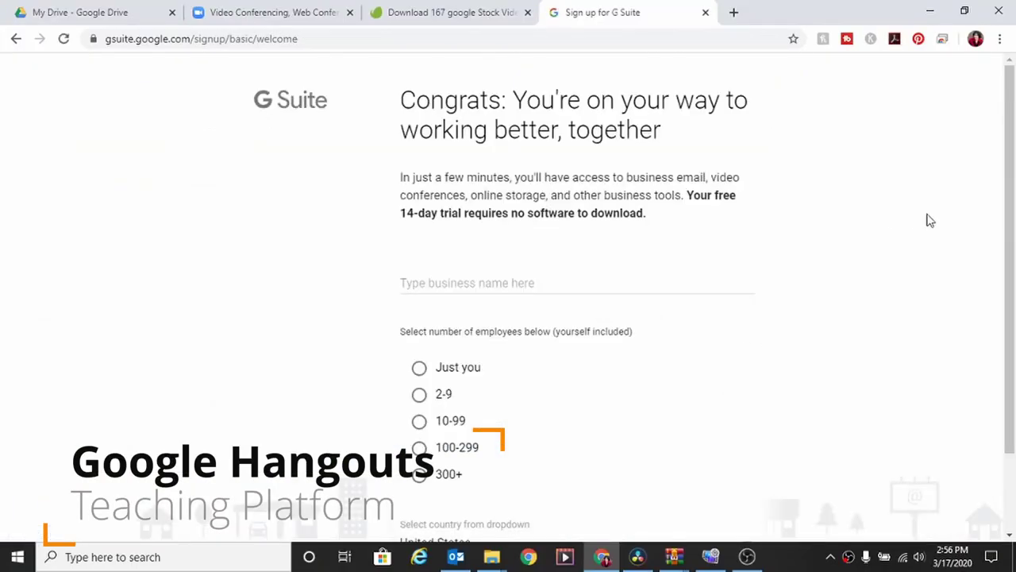
Browse the G Suite sign-up form, the Hangouts Meet product page and the Security page, and show the available Resources options
left_click_drag(1006, 133, 1005, 192)
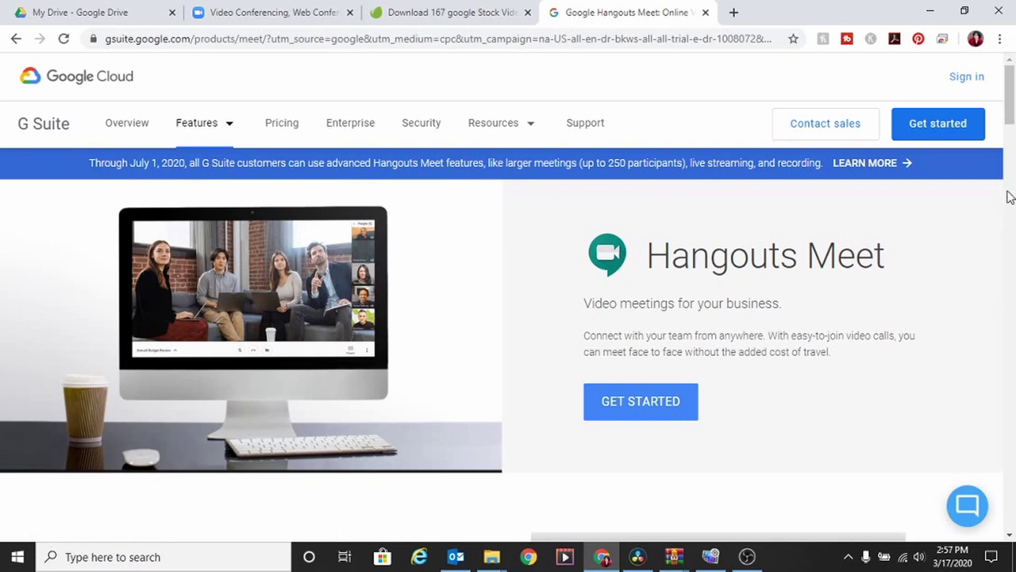
left_click_drag(1013, 114, 1011, 397)
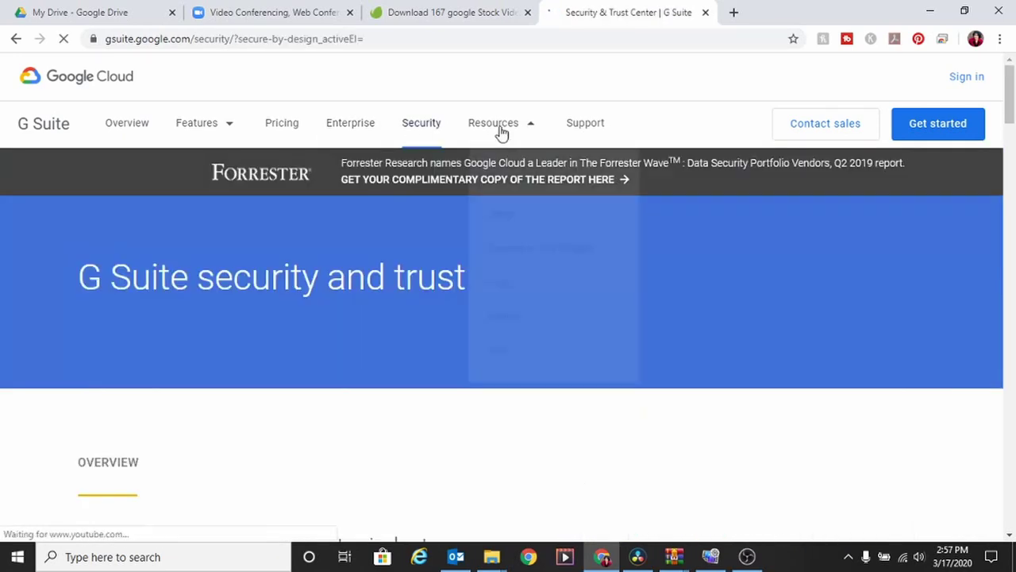
mouse_move(500, 132)
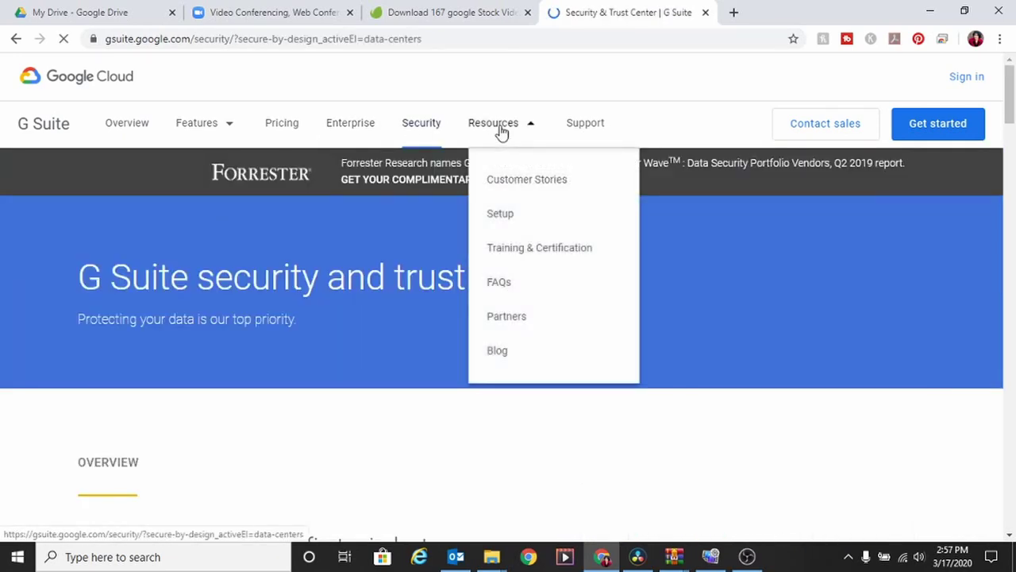